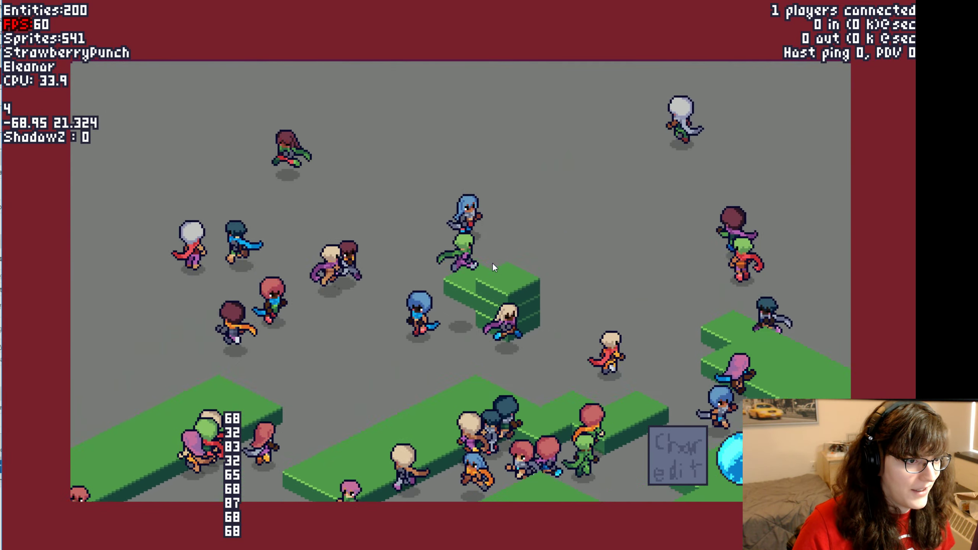
{"action": "key", "text": "d"}
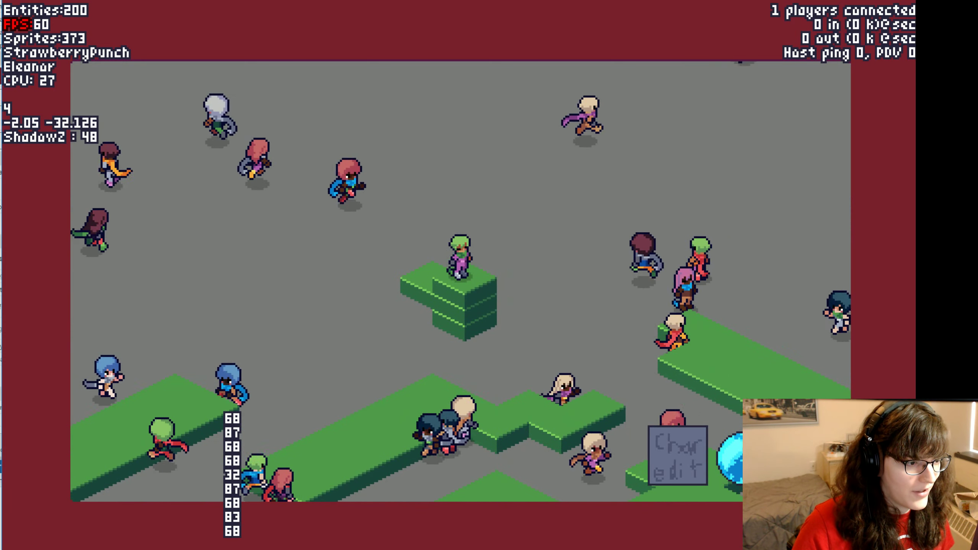
{"action": "left_click", "coordinate": [469, 319]}
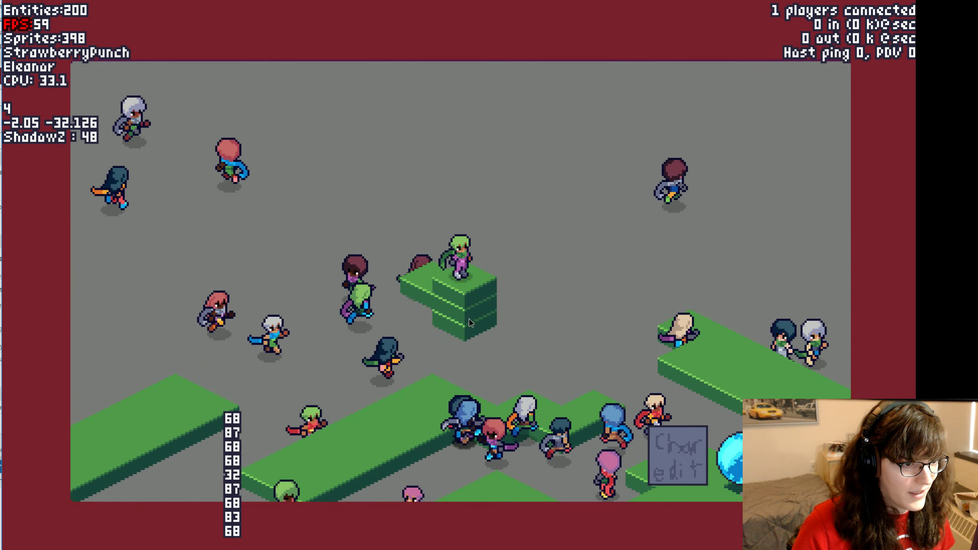
{"action": "key", "text": "Left"}
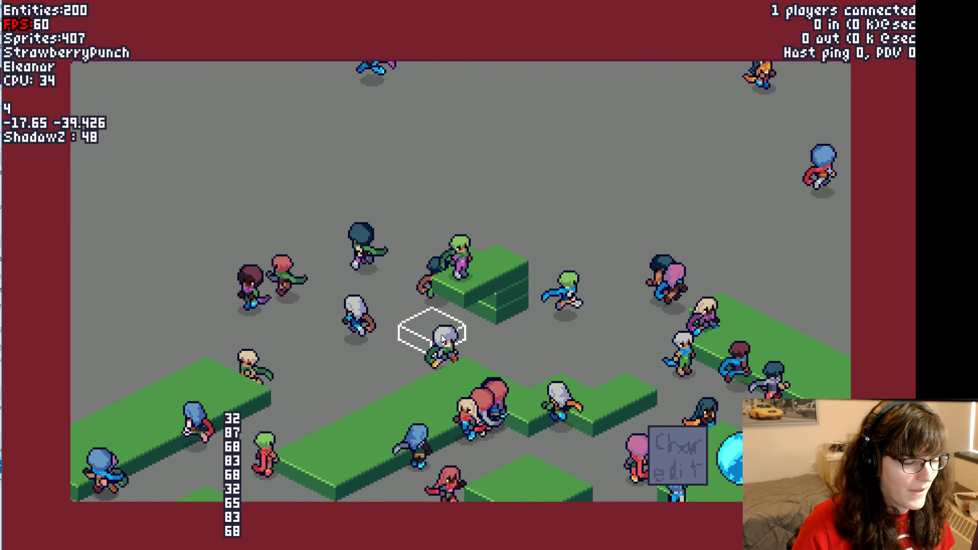
{"action": "left_click", "coordinate": [540, 322]}
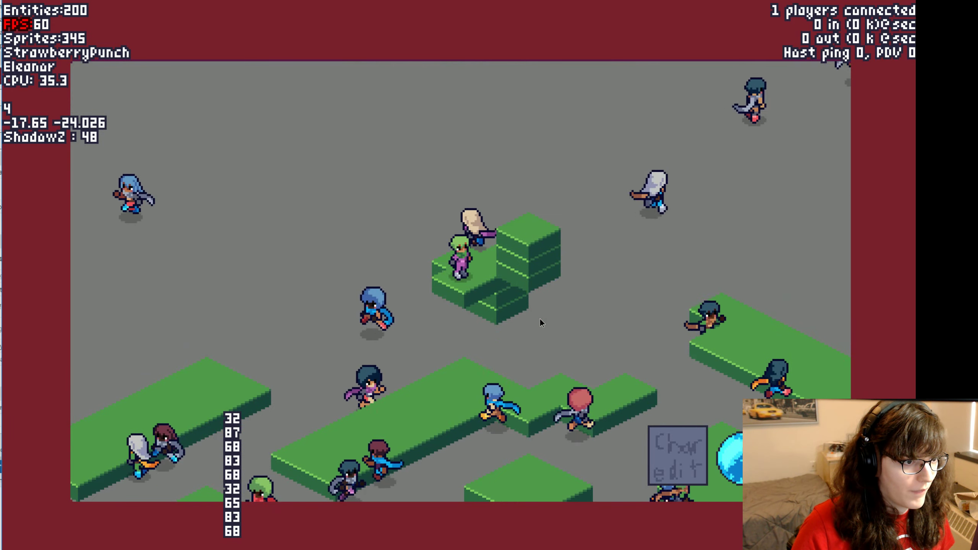
{"action": "key", "text": "d"}
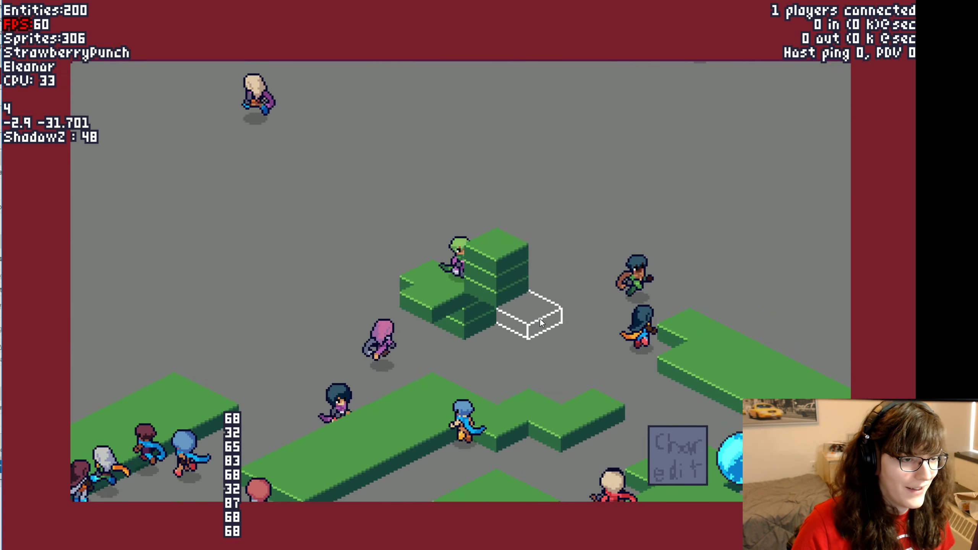
{"action": "key", "text": "d"}
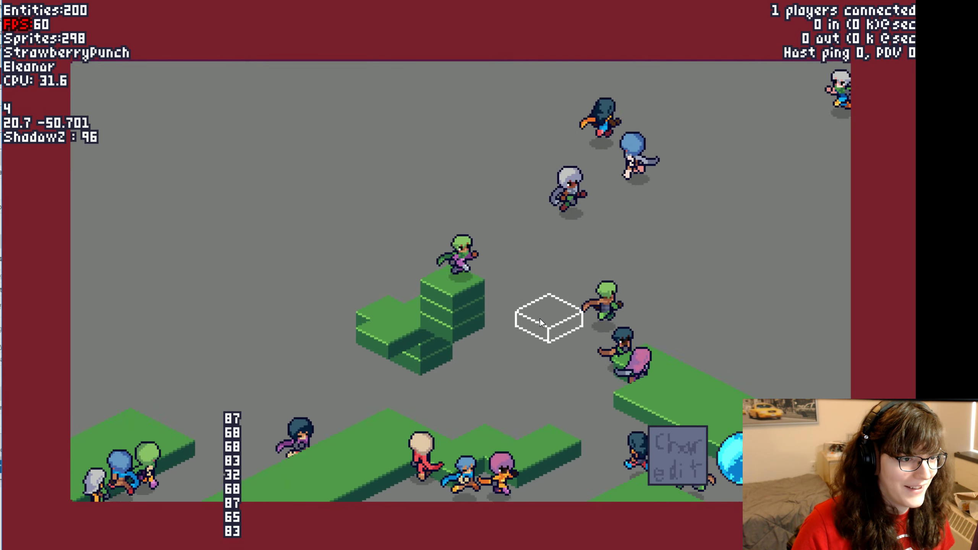
Walk the character a short way across the level with the D key
{"action": "key", "text": "d"}
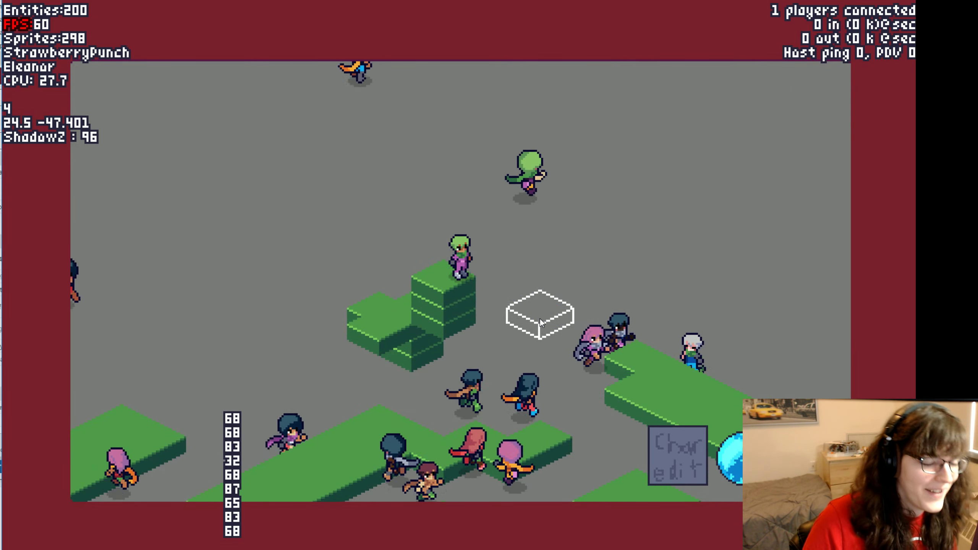
{"action": "key", "text": "s"}
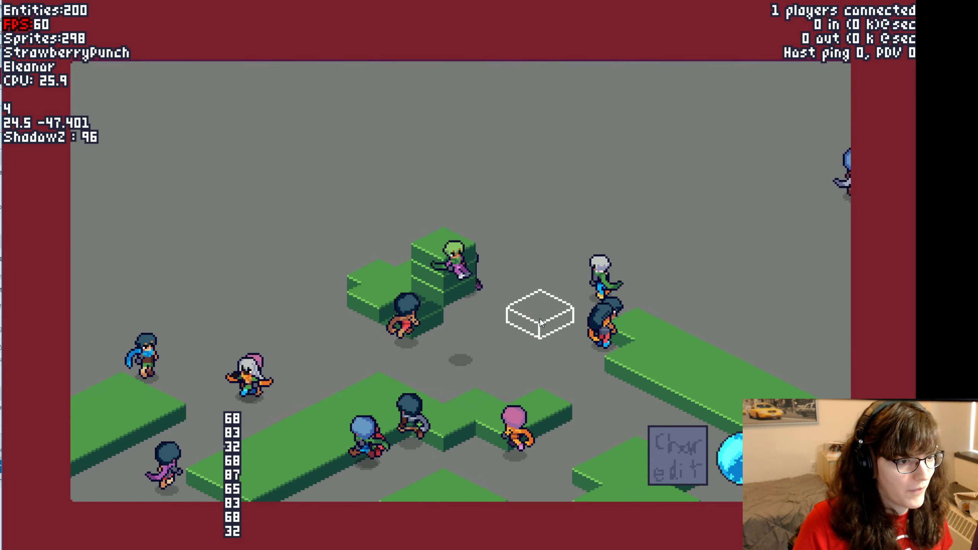
{"action": "key", "text": "r"}
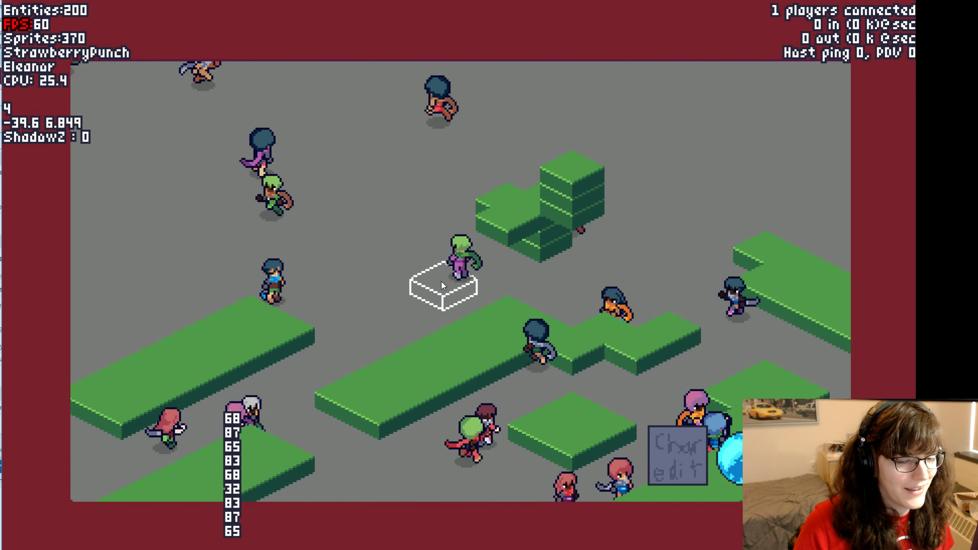
{"action": "key", "text": "d"}
{"action": "key", "text": "d"}
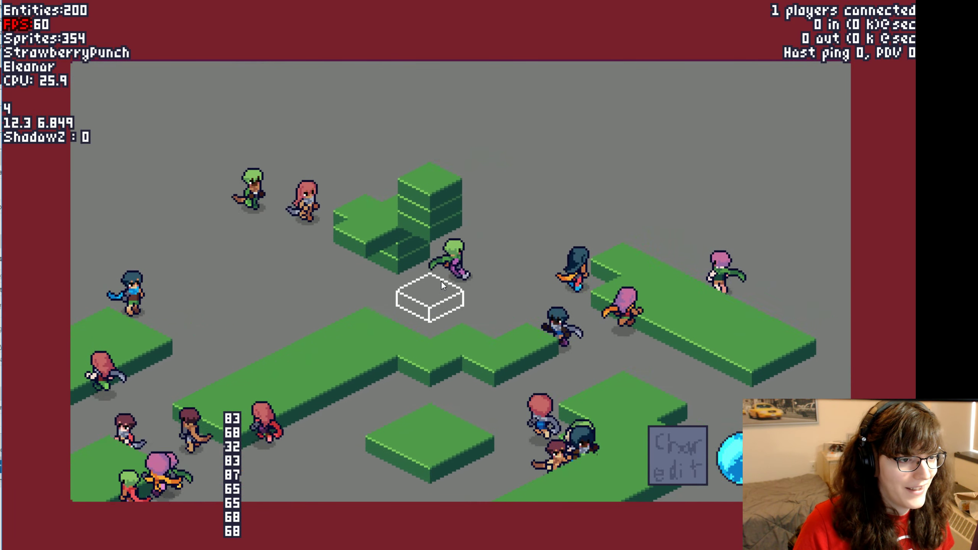
{"action": "key", "text": "w"}
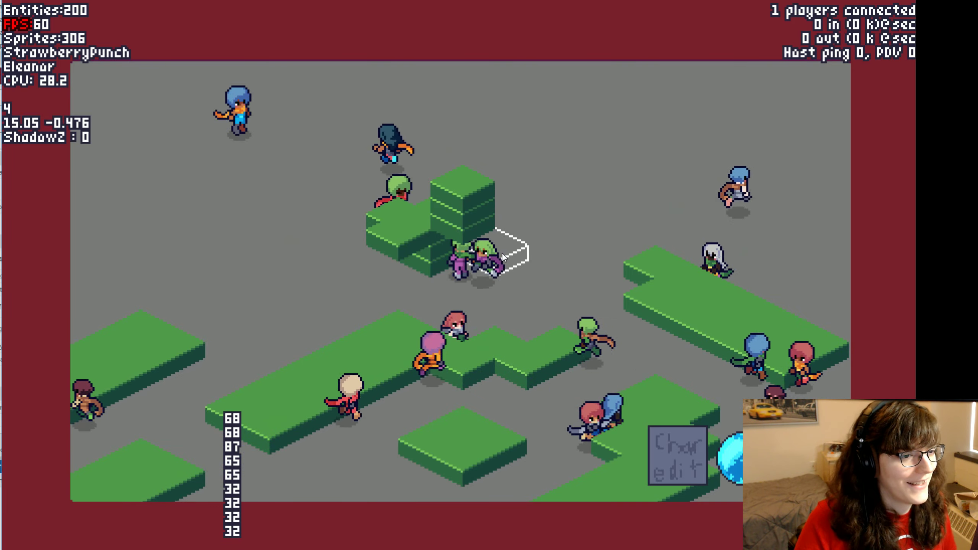
{"action": "left_click", "coordinate": [505, 278]}
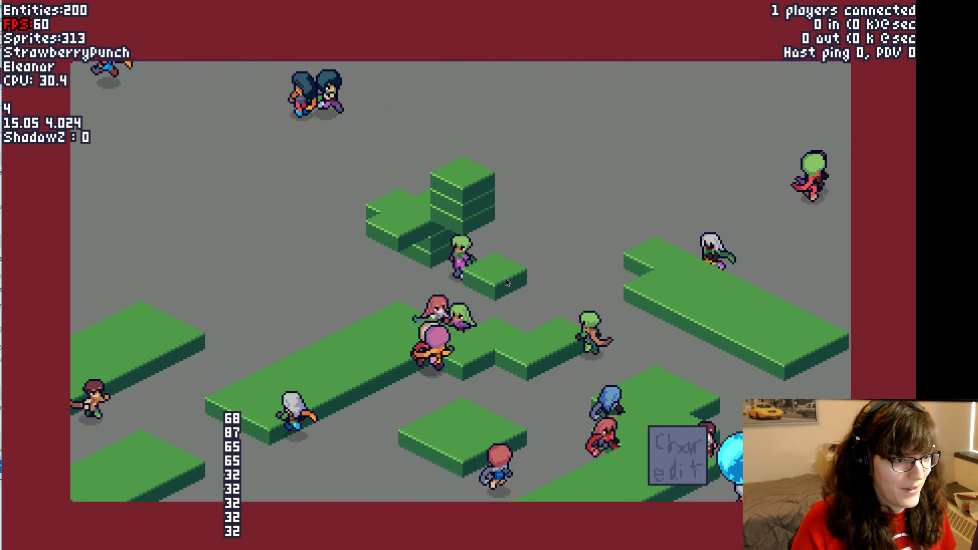
{"action": "key", "text": "Left"}
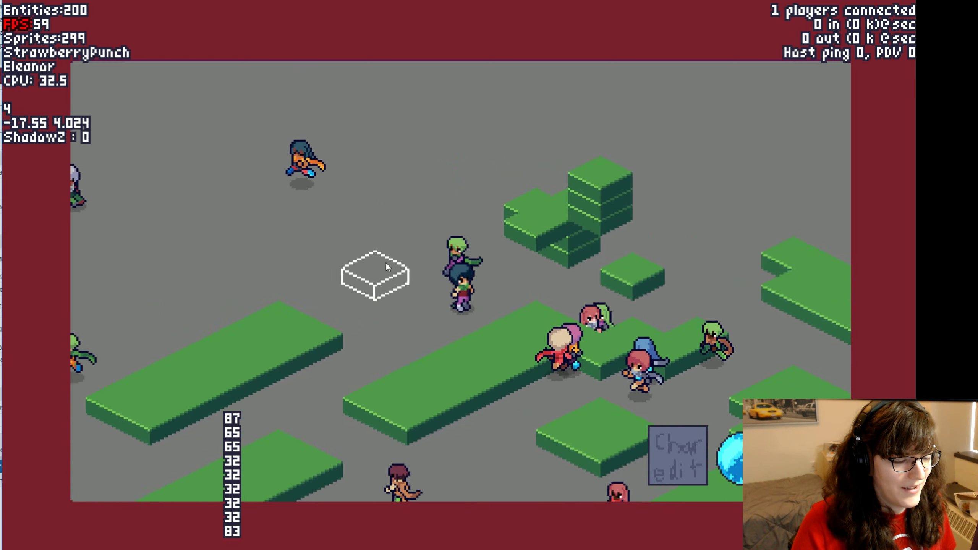
{"action": "left_click", "coordinate": [387, 262]}
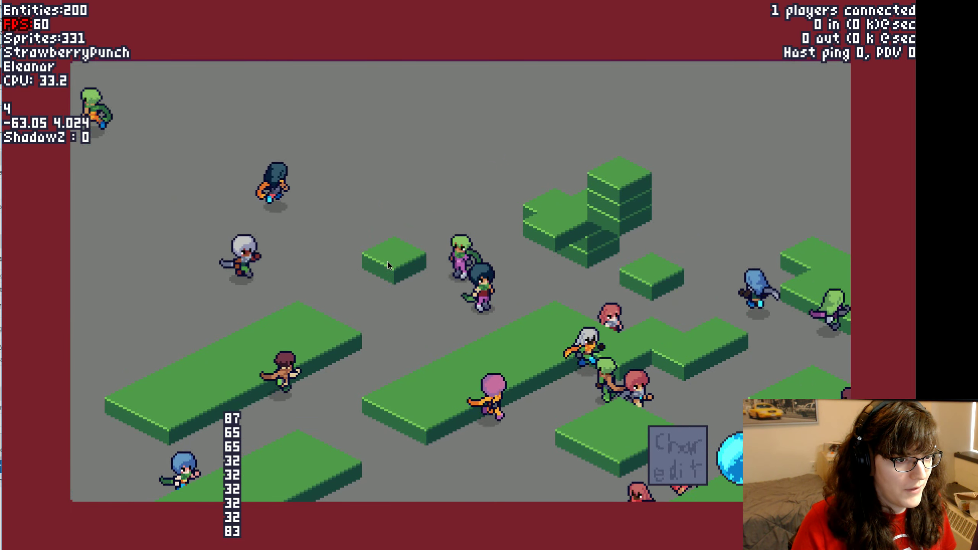
{"action": "left_click", "coordinate": [387, 262]}
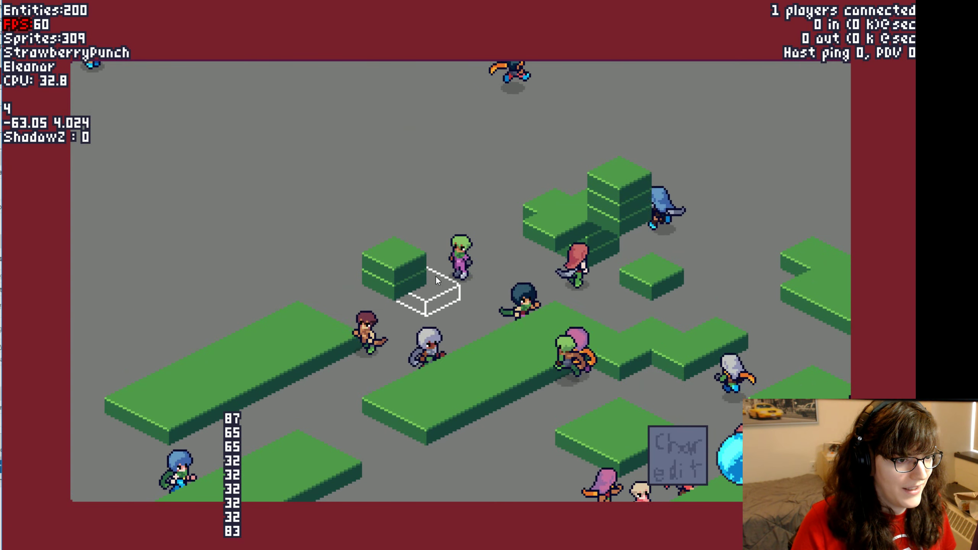
{"action": "left_click", "coordinate": [420, 275]}
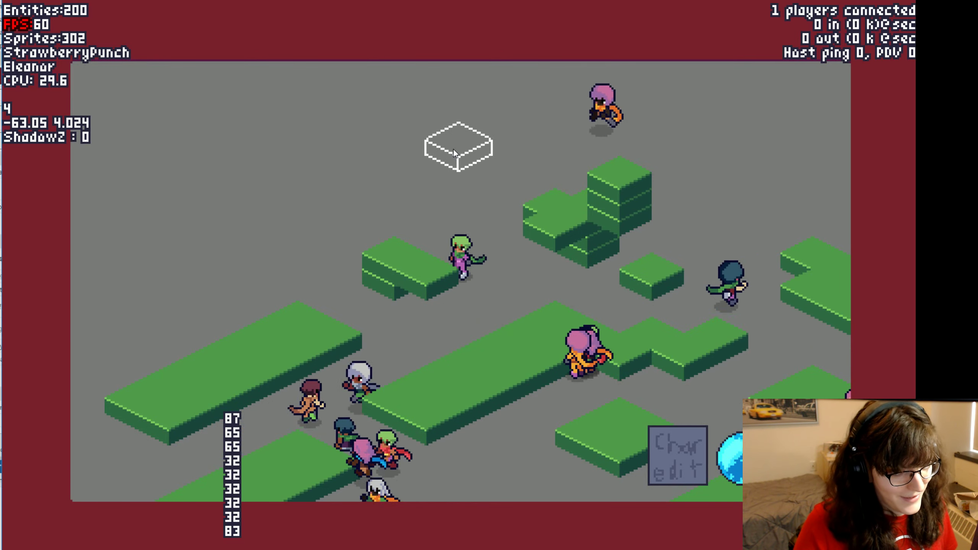
{"action": "key", "text": "d"}
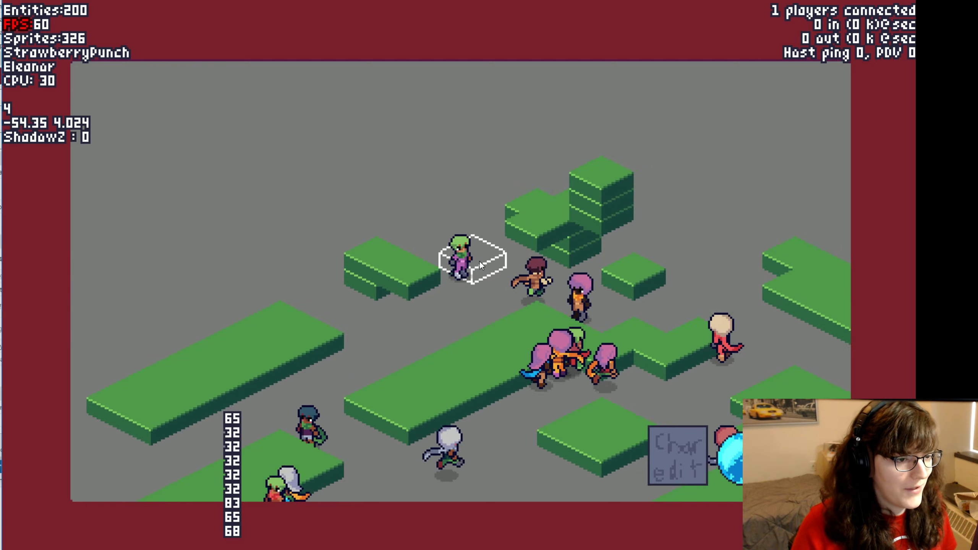
{"action": "key", "text": "a"}
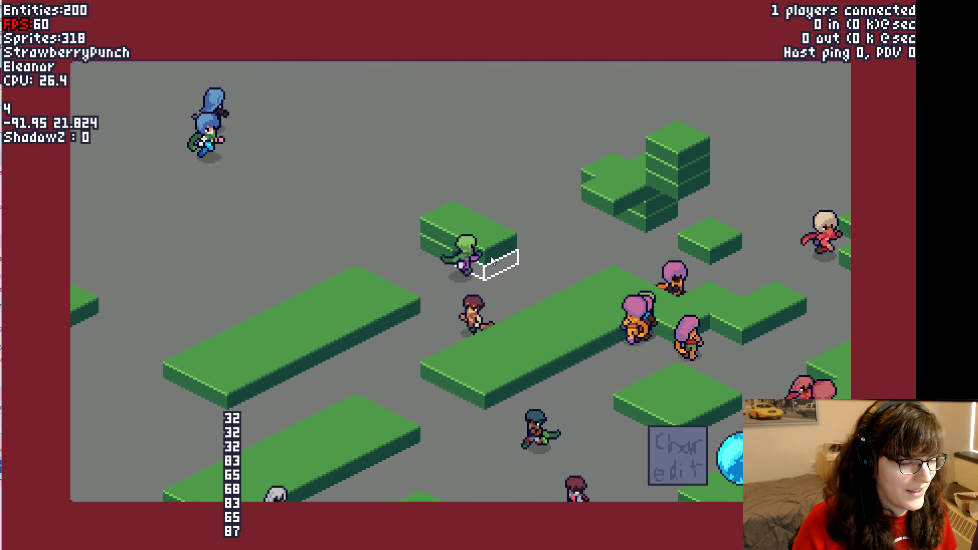
Walk the character onto the low block stack, across the level, and back again
{"action": "key", "text": "d"}
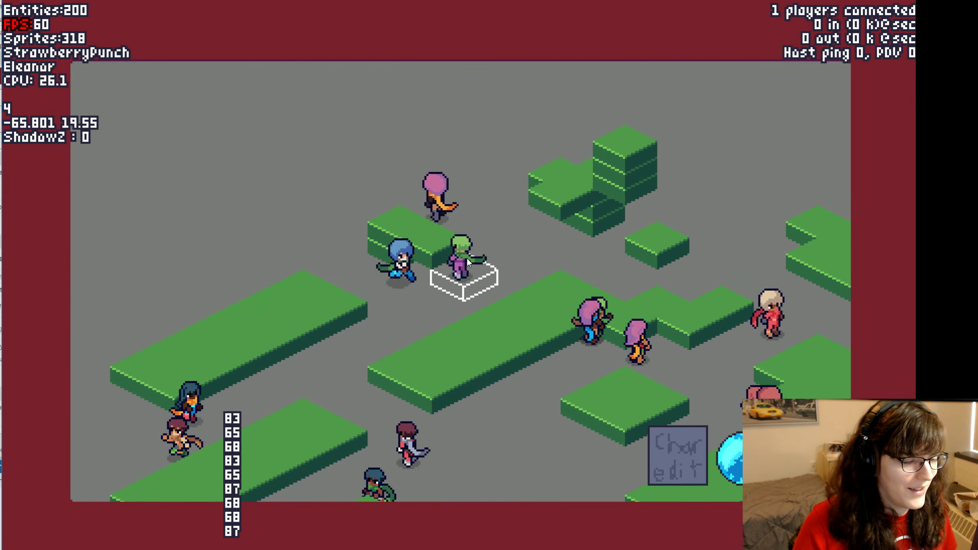
{"action": "key", "text": "a"}
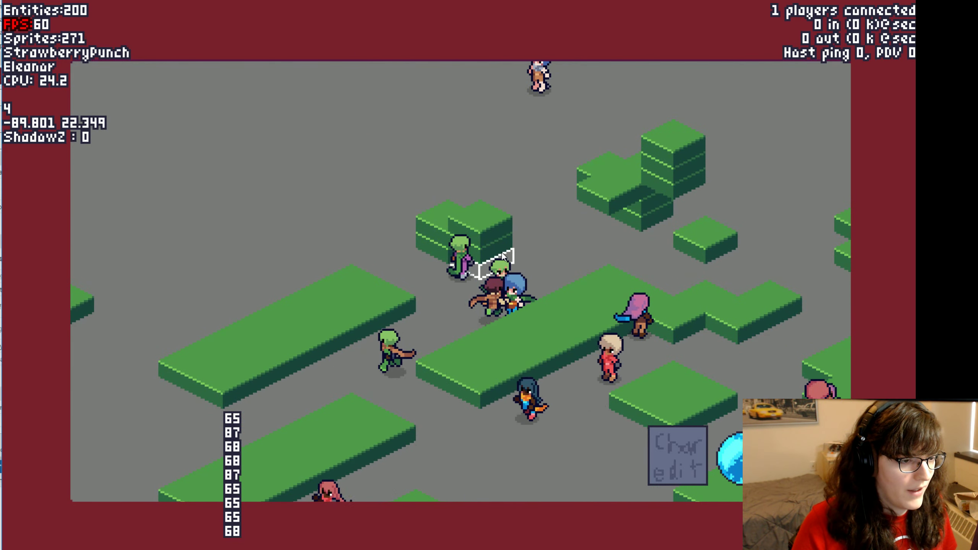
{"action": "left_click", "coordinate": [504, 255]}
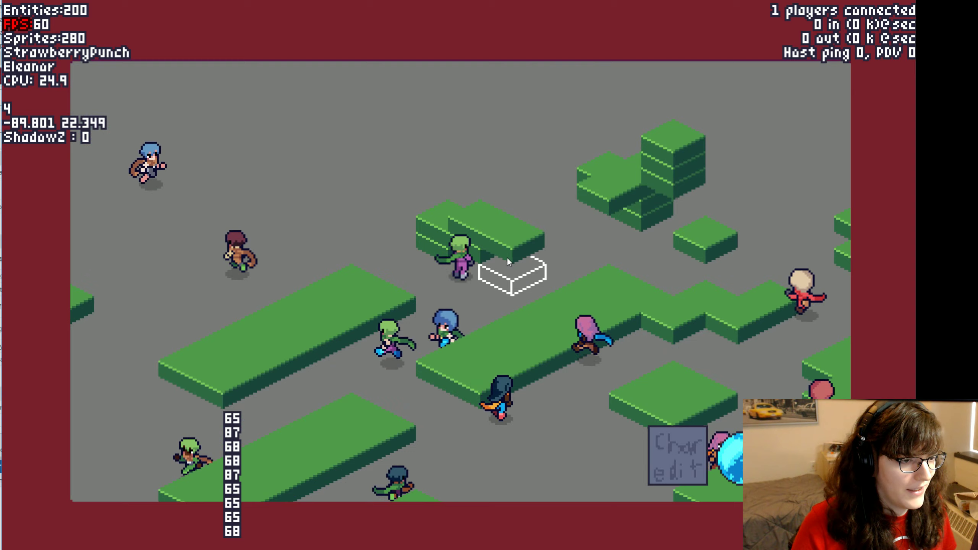
{"action": "key", "text": "d"}
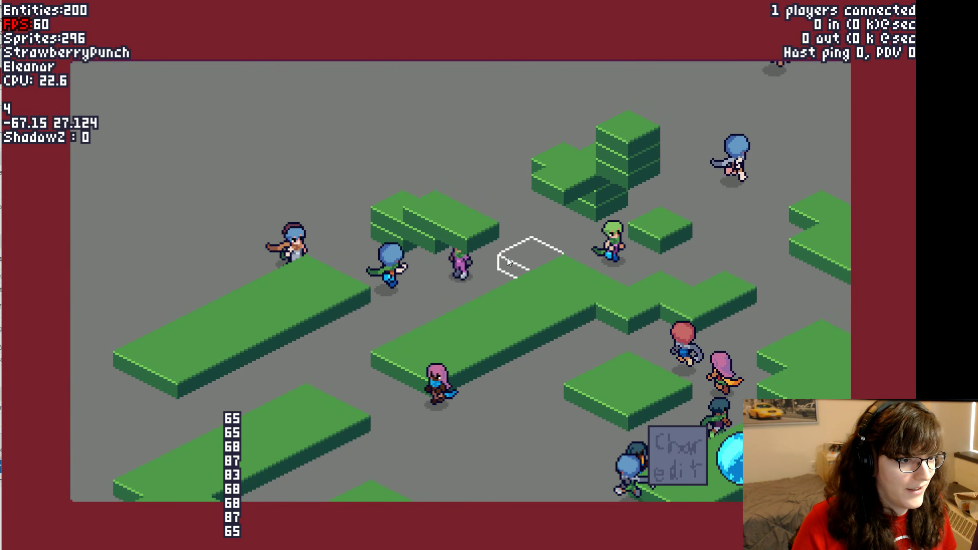
{"action": "key", "text": "w"}
{"action": "key", "text": "a"}
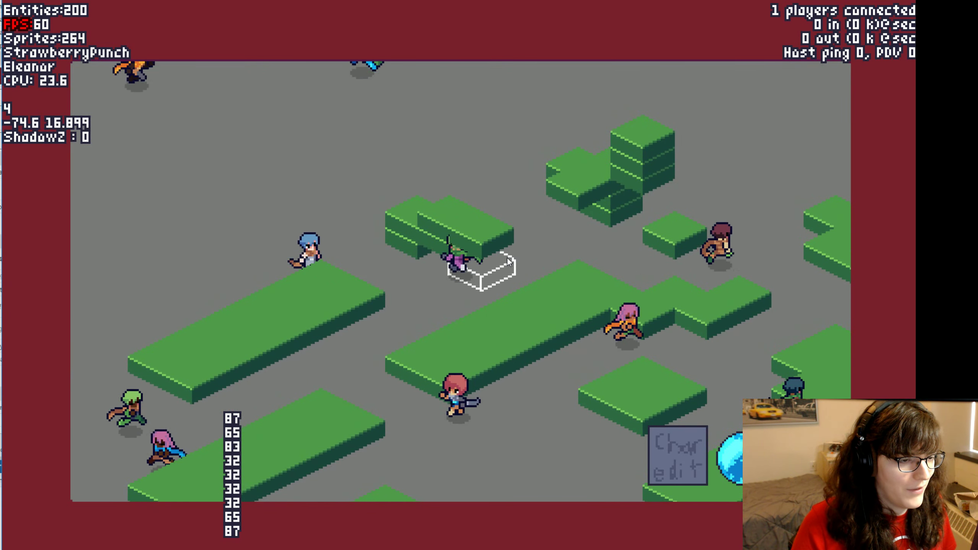
{"action": "key", "text": "s"}
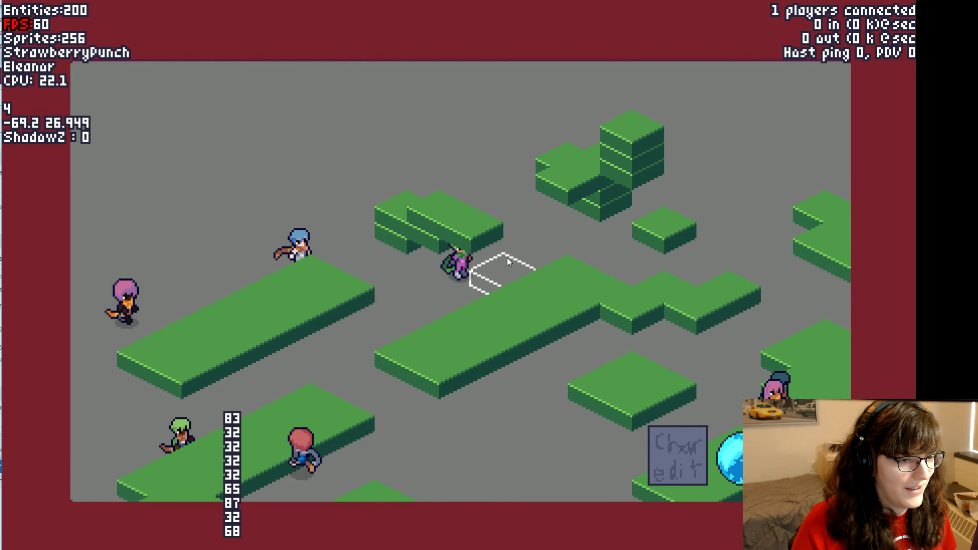
{"action": "key", "text": "w"}
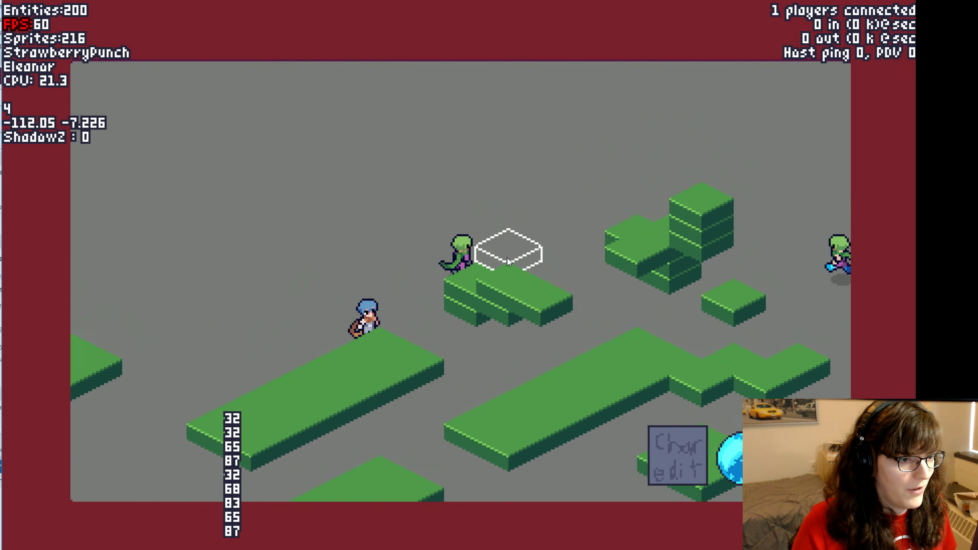
{"action": "key", "text": "s"}
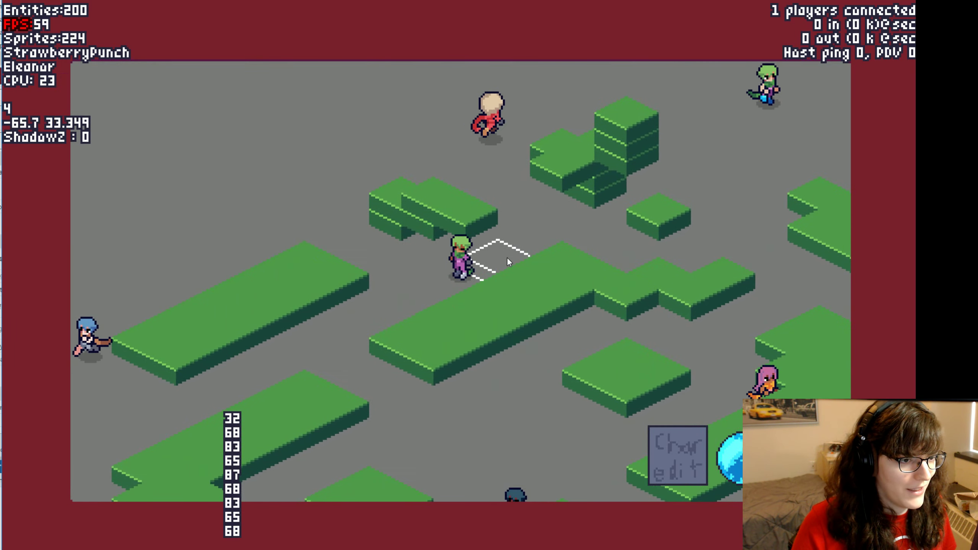
{"action": "key", "text": "d"}
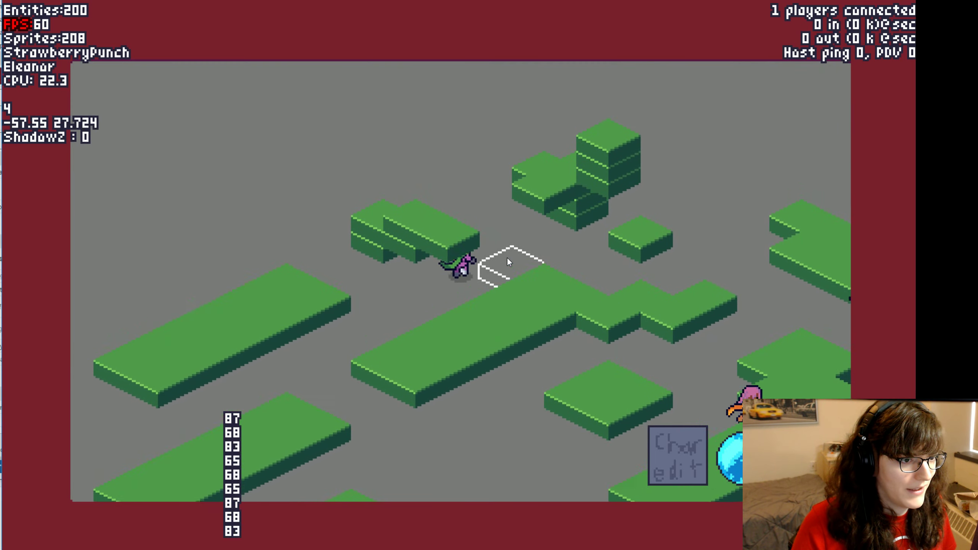
{"action": "key", "text": "a"}
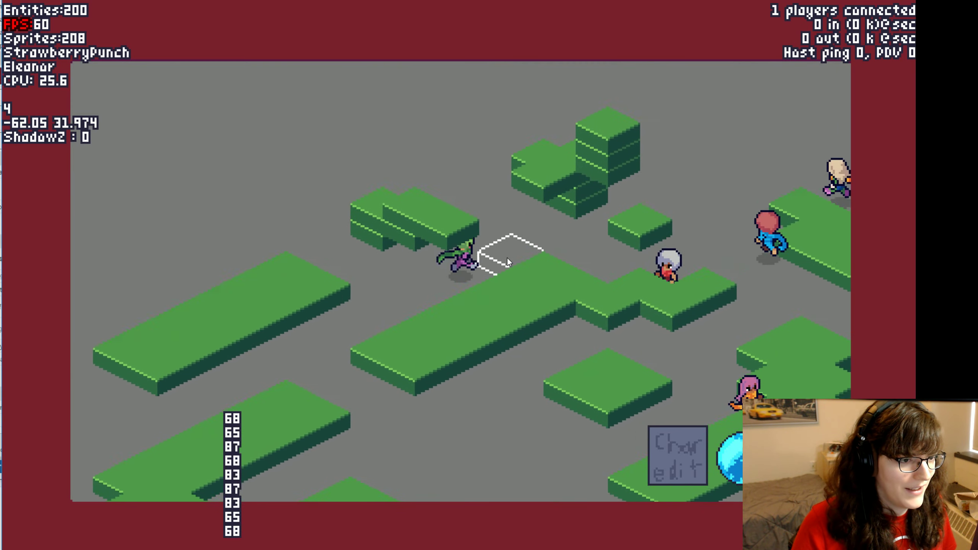
Climb the character from beside the new column onto the block tower, then walk it off to the ground
{"action": "key", "text": "w"}
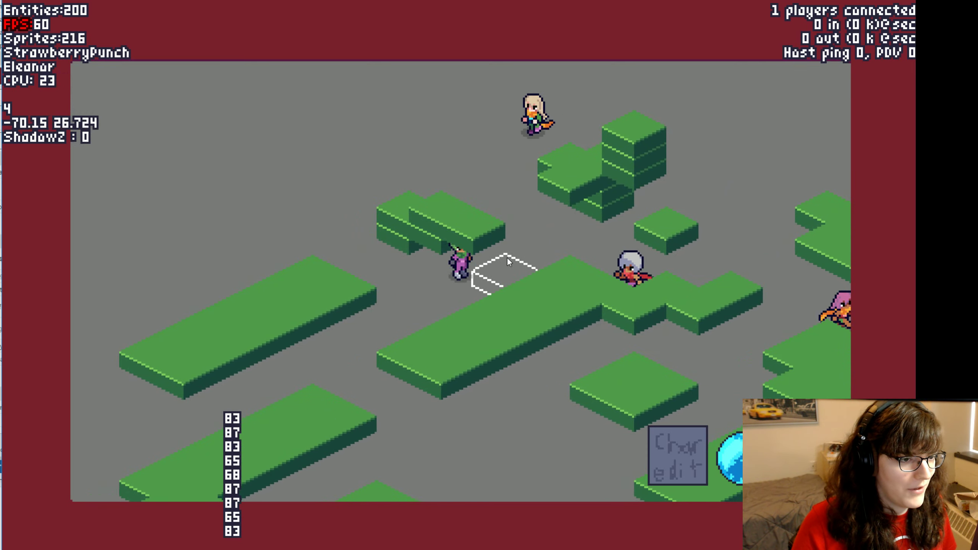
{"action": "key", "text": "d"}
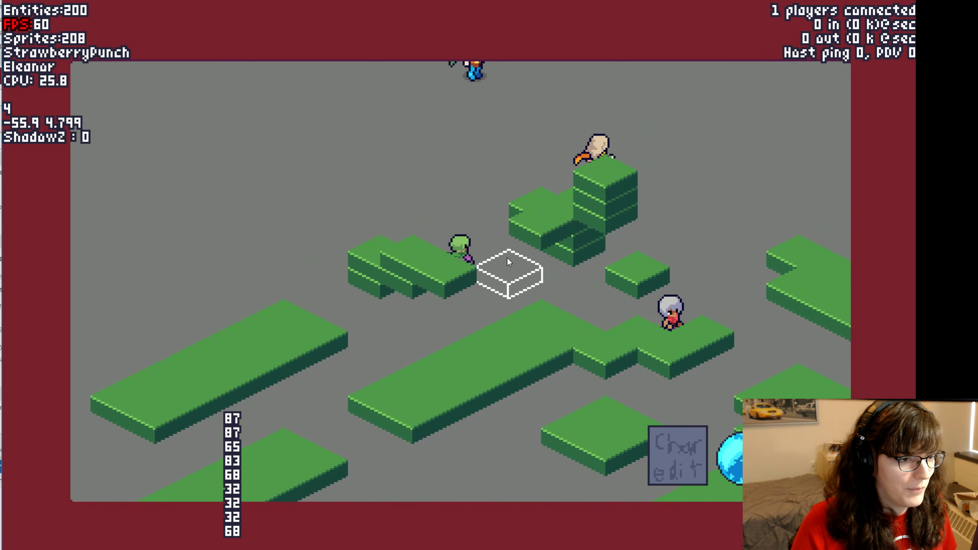
{"action": "key", "text": "w"}
{"action": "key", "text": "a"}
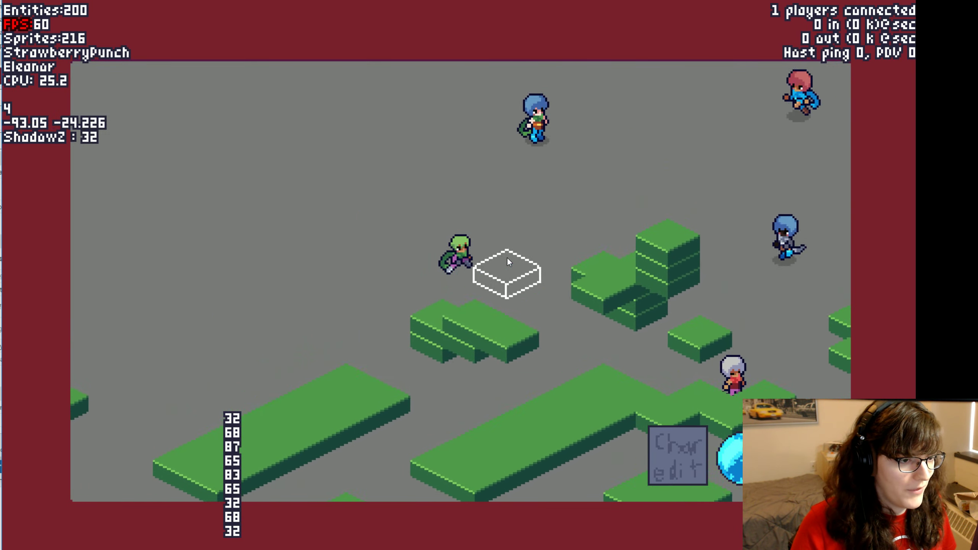
{"action": "key", "text": "space"}
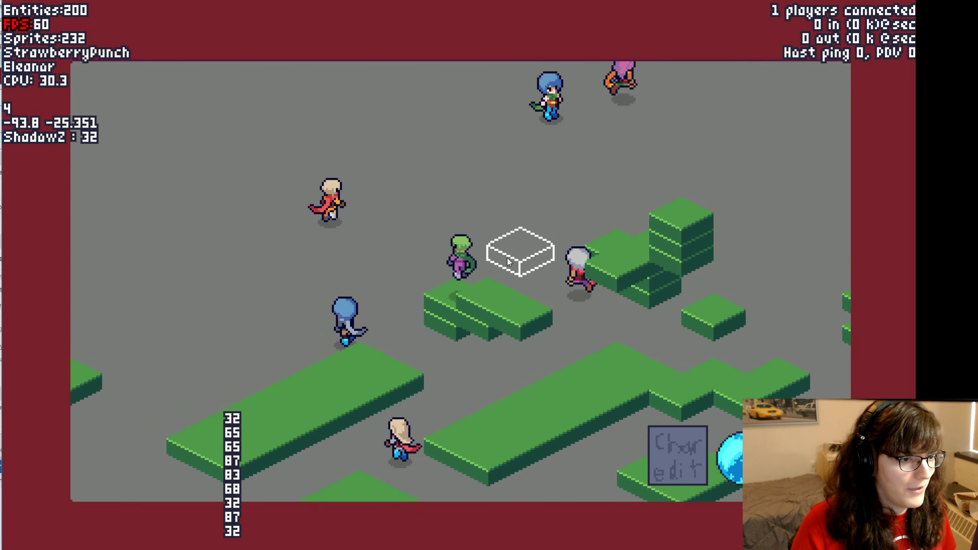
{"action": "key", "text": "w"}
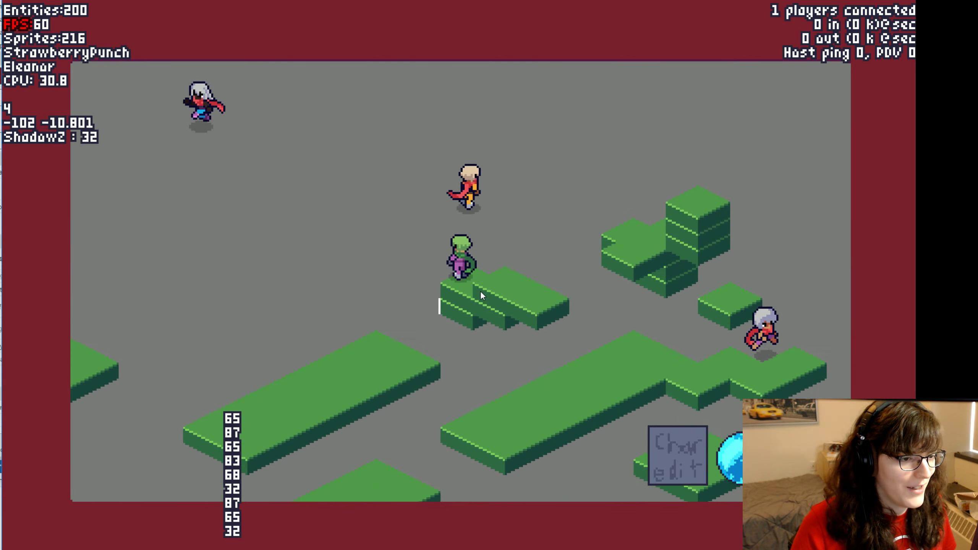
{"action": "key", "text": "d"}
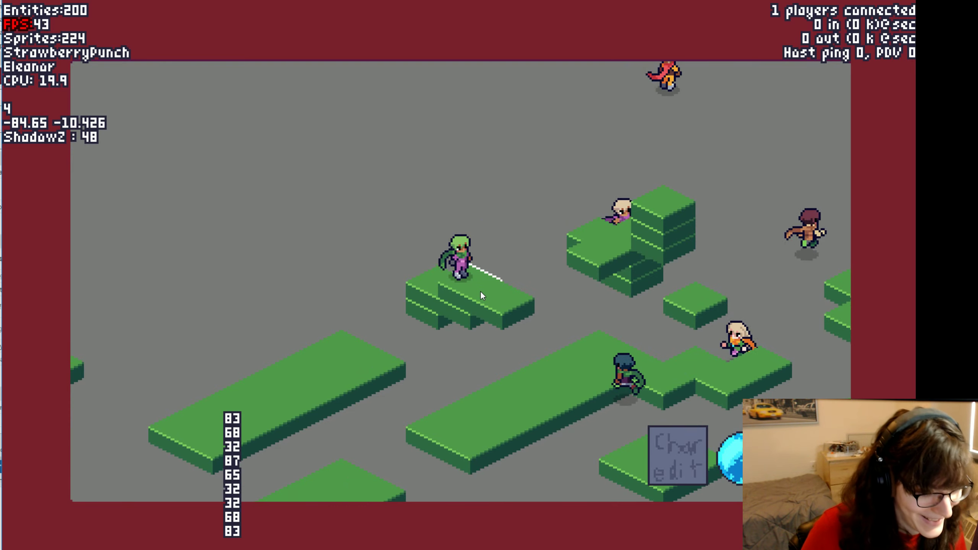
{"action": "key", "text": "a"}
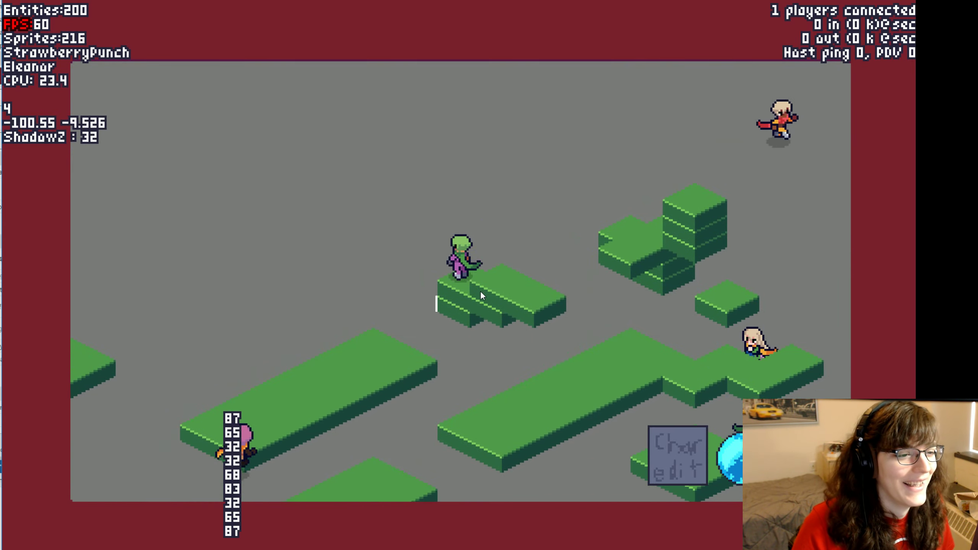
{"action": "key", "text": "d"}
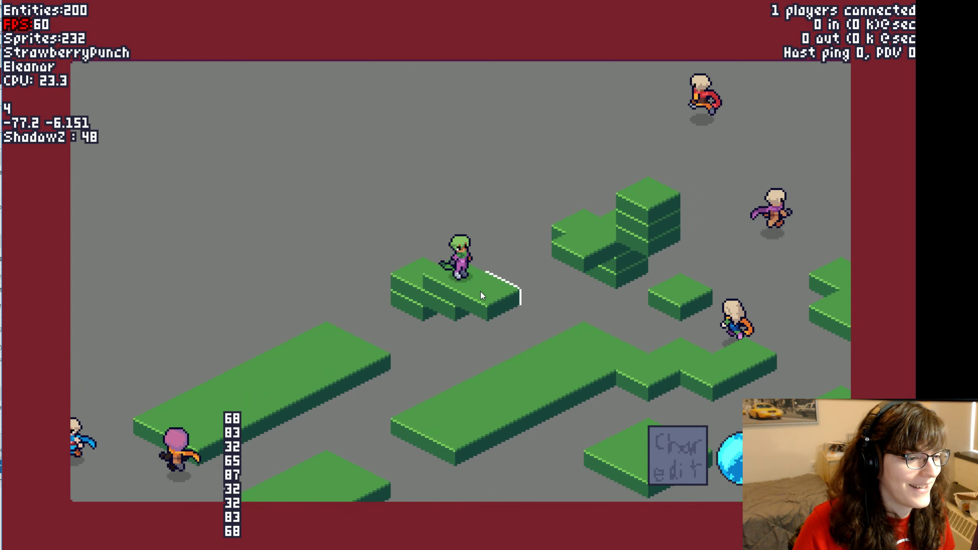
{"action": "key", "text": "a"}
{"action": "key", "text": "s"}
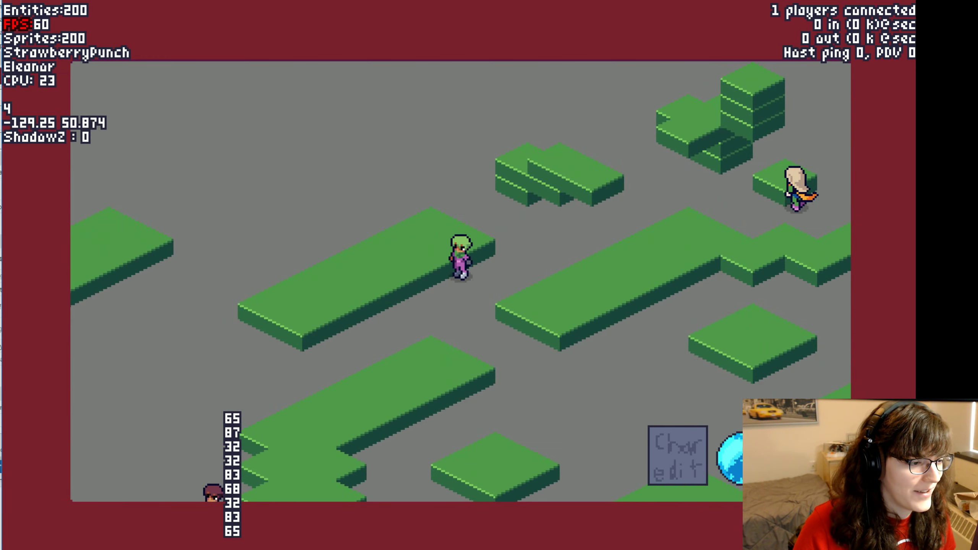
{"action": "key", "text": "w"}
{"action": "key", "text": "space"}
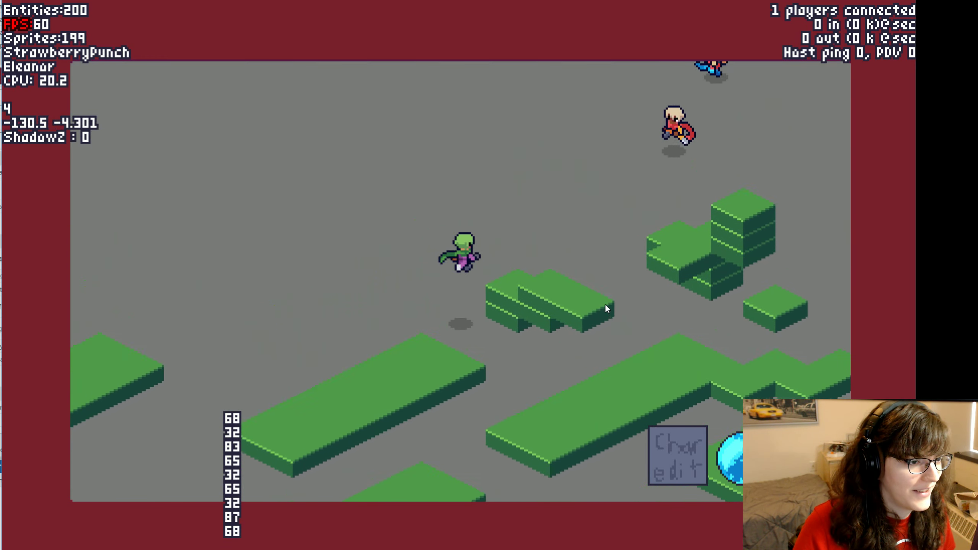
{"action": "key", "text": "d"}
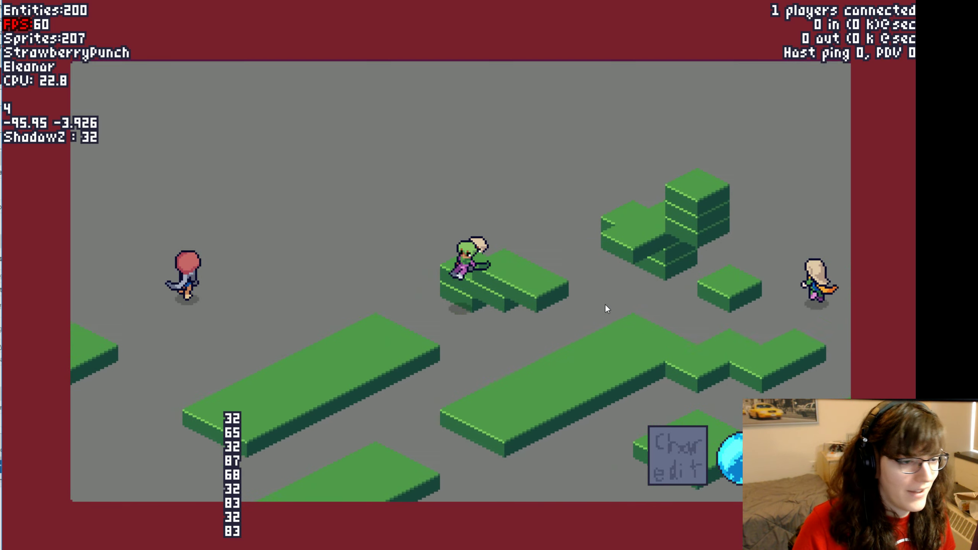
{"action": "key", "text": "w"}
{"action": "key", "text": "a"}
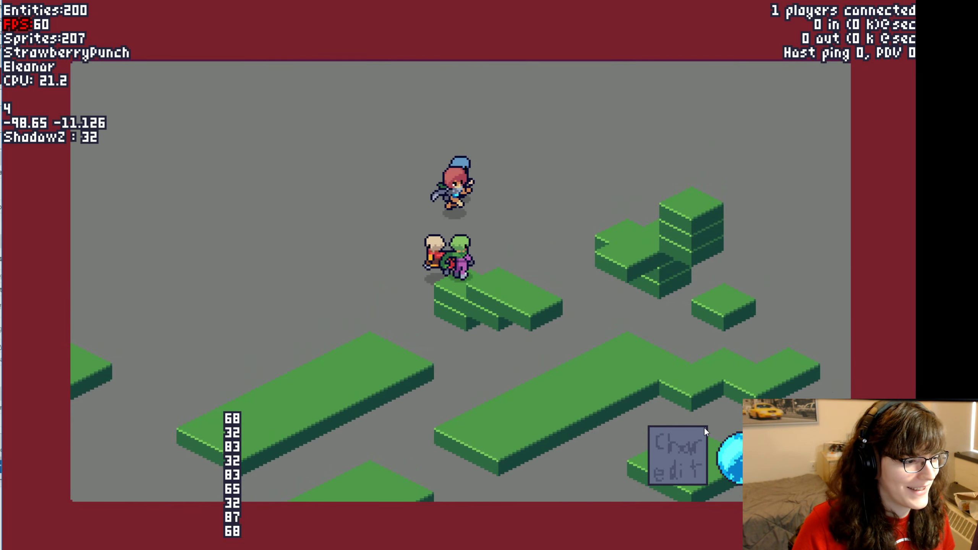
{"action": "left_click", "coordinate": [501, 326]}
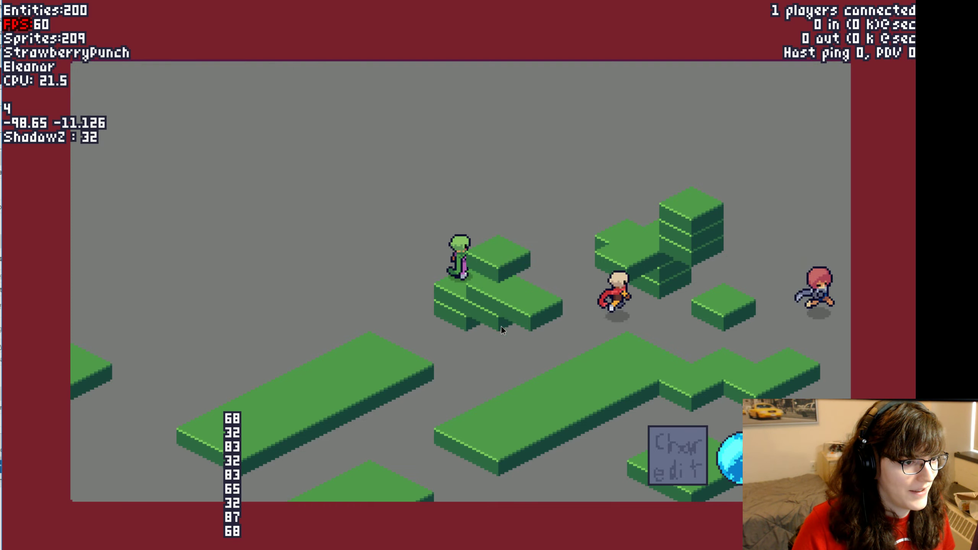
{"action": "key", "text": "space"}
{"action": "key", "text": "w"}
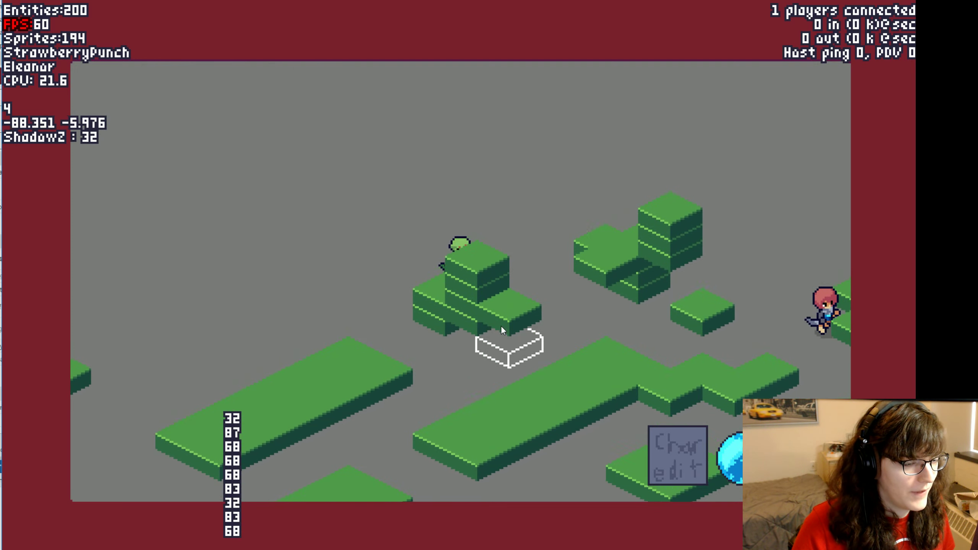
{"action": "key", "text": "d"}
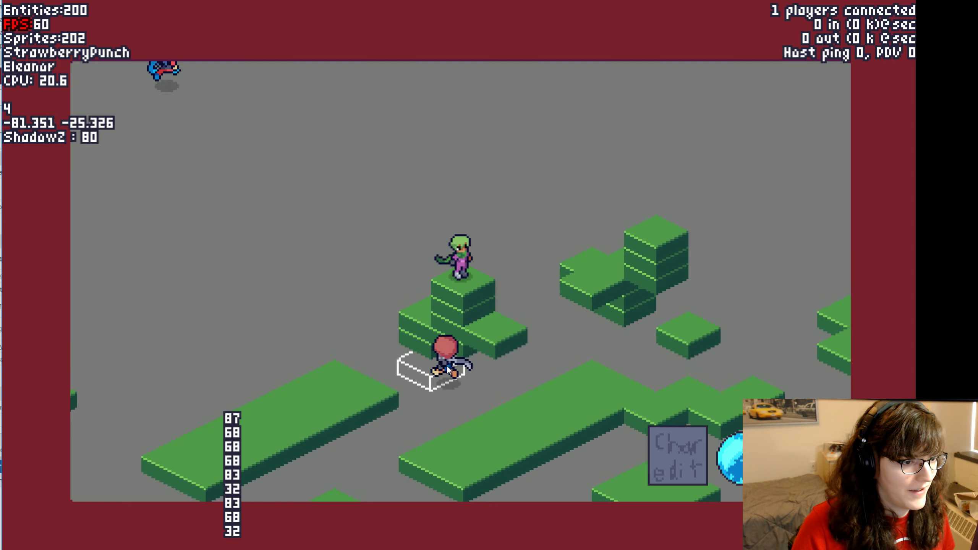
{"action": "left_click", "coordinate": [491, 373]}
{"action": "left_click", "coordinate": [491, 373]}
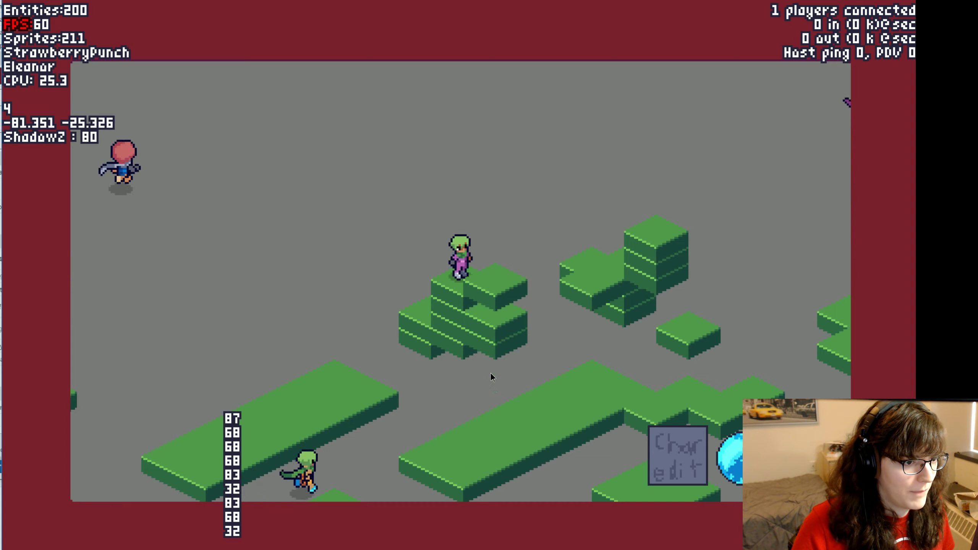
{"action": "right_click", "coordinate": [490, 373]}
{"action": "key", "text": "w"}
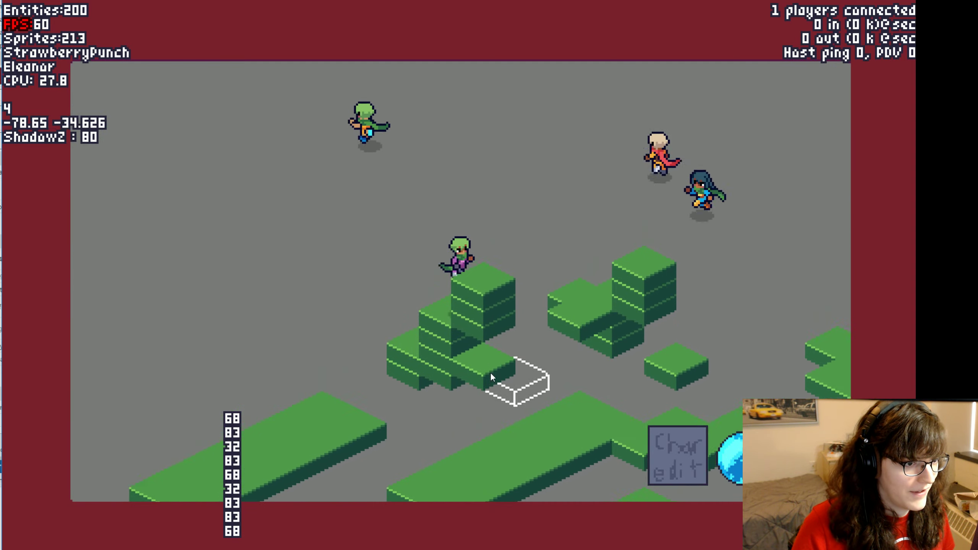
{"action": "key", "text": "s"}
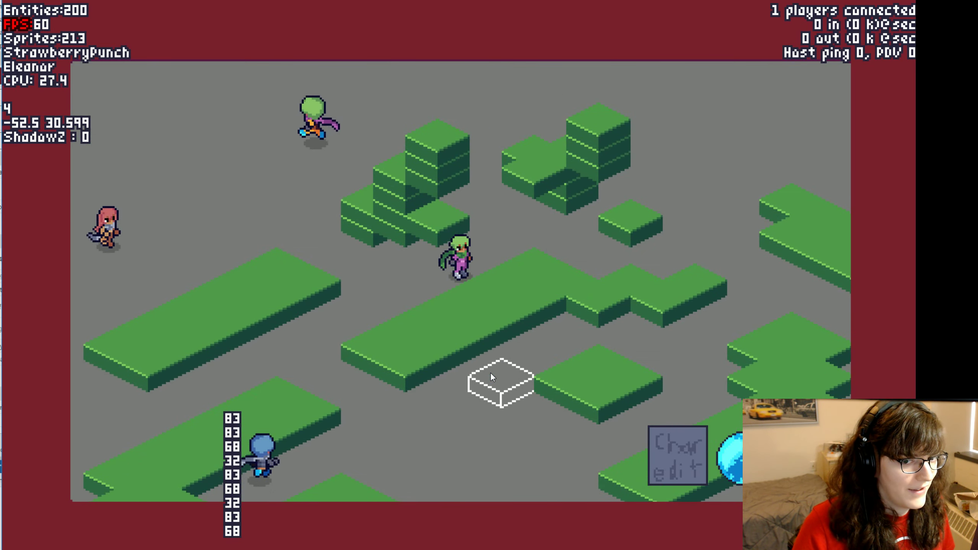